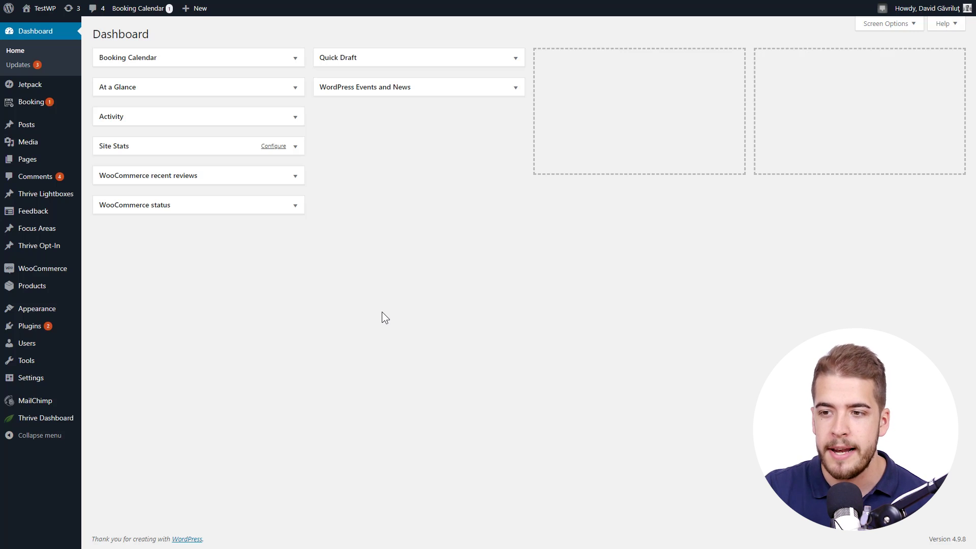
- Open the WooCommerce Products list and select the Basic product's ID, 1510
mouse_move(32, 293)
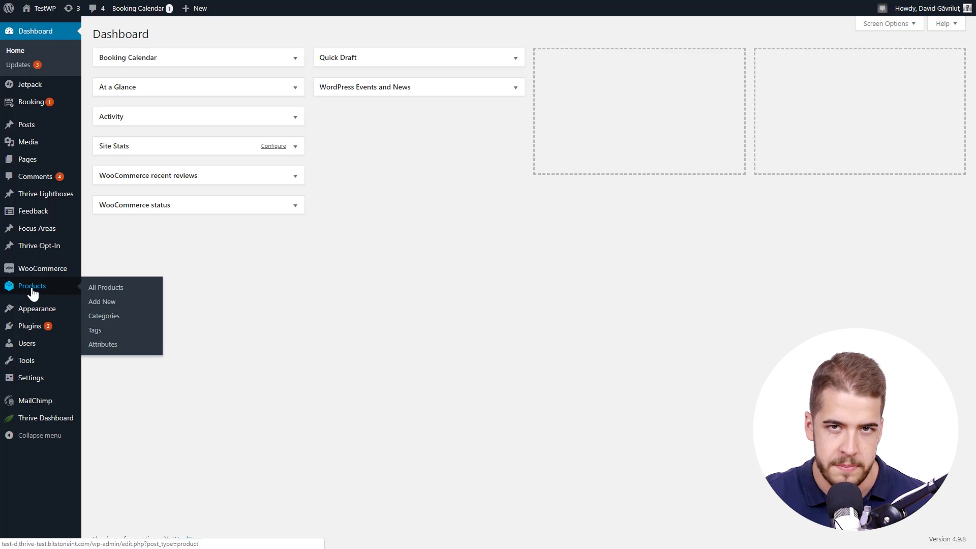
left_click(32, 288)
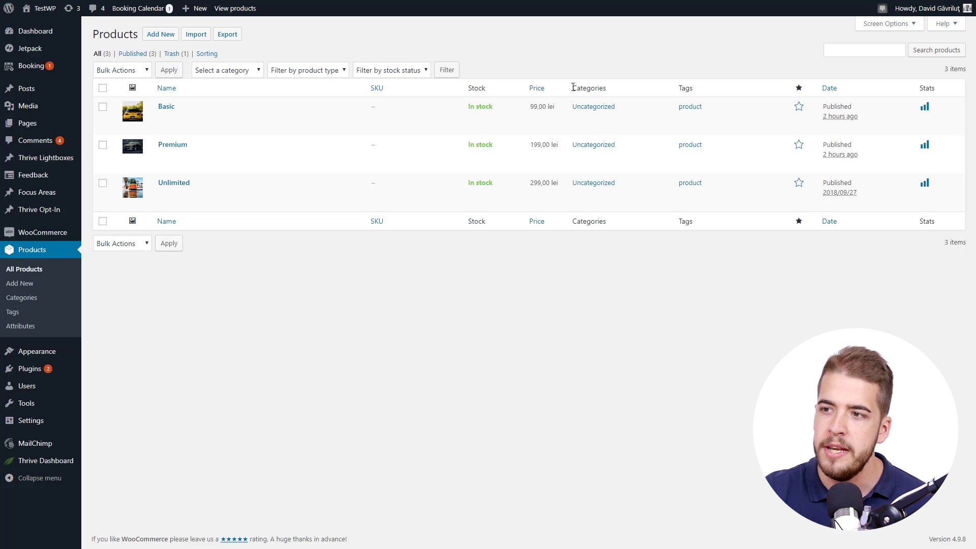
mouse_move(301, 106)
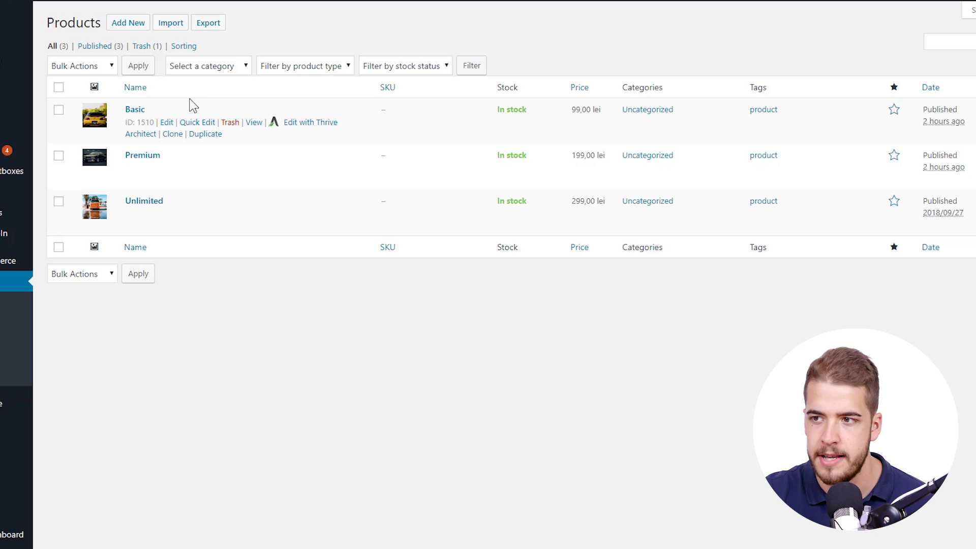
double_click(147, 123)
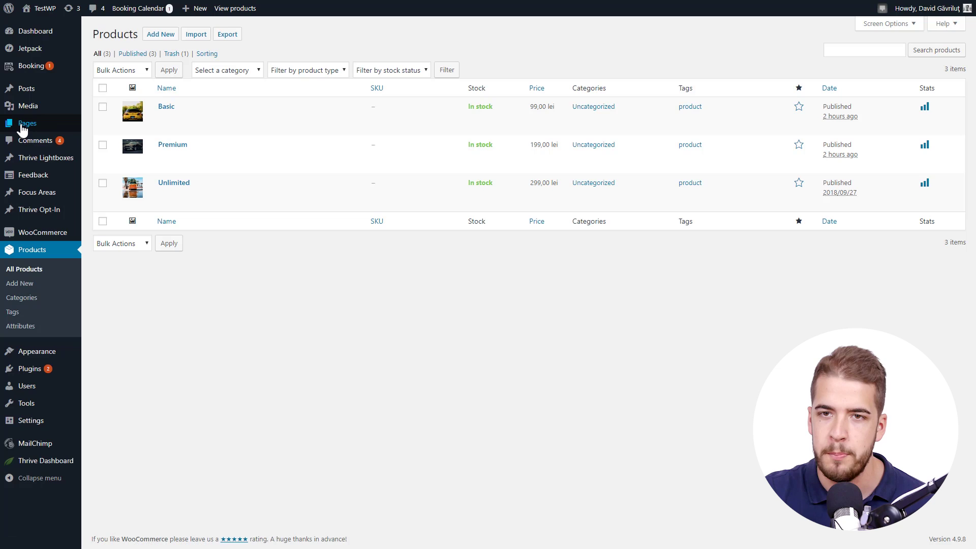
- Add a new page titled 'Example 1' and publish it with empty content
mouse_move(22, 127)
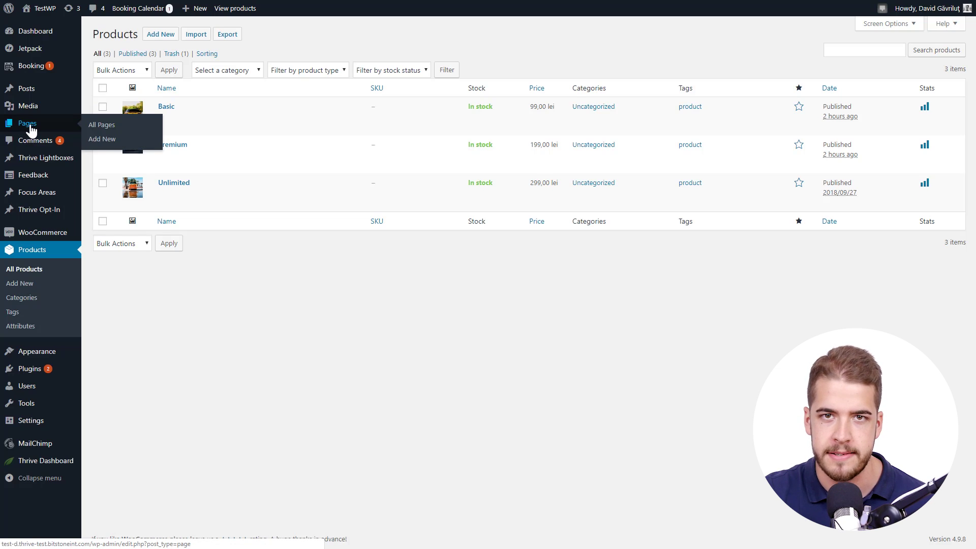
left_click(27, 126)
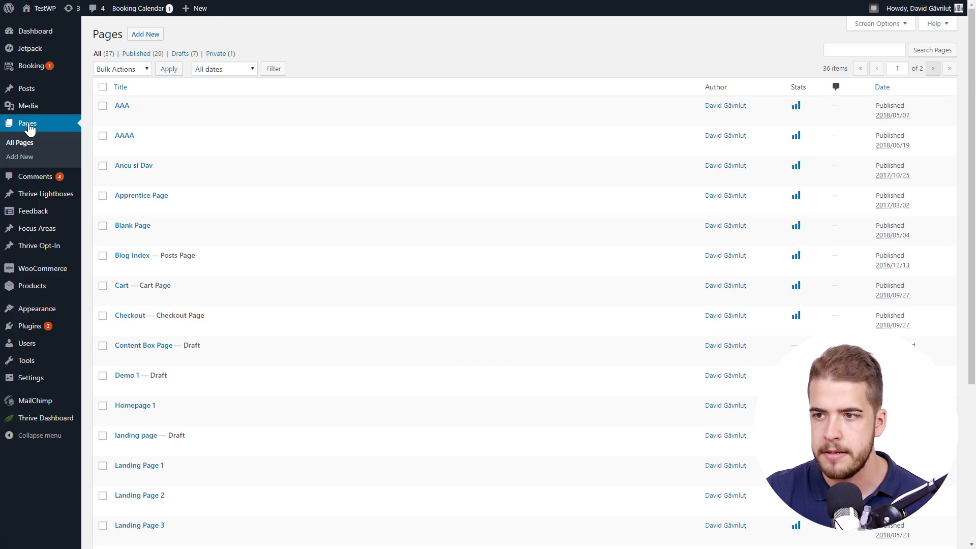
left_click(155, 35)
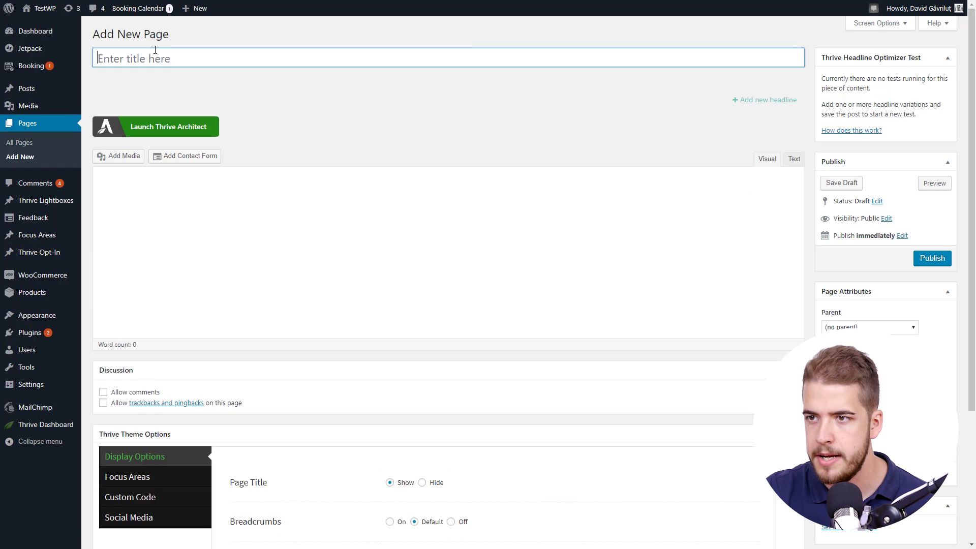
type("Exa")
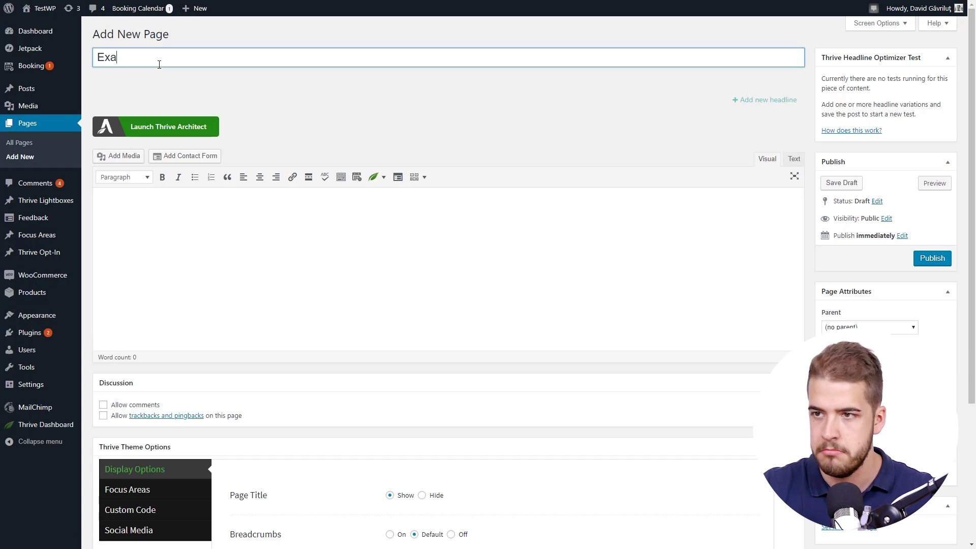
type("mple 1")
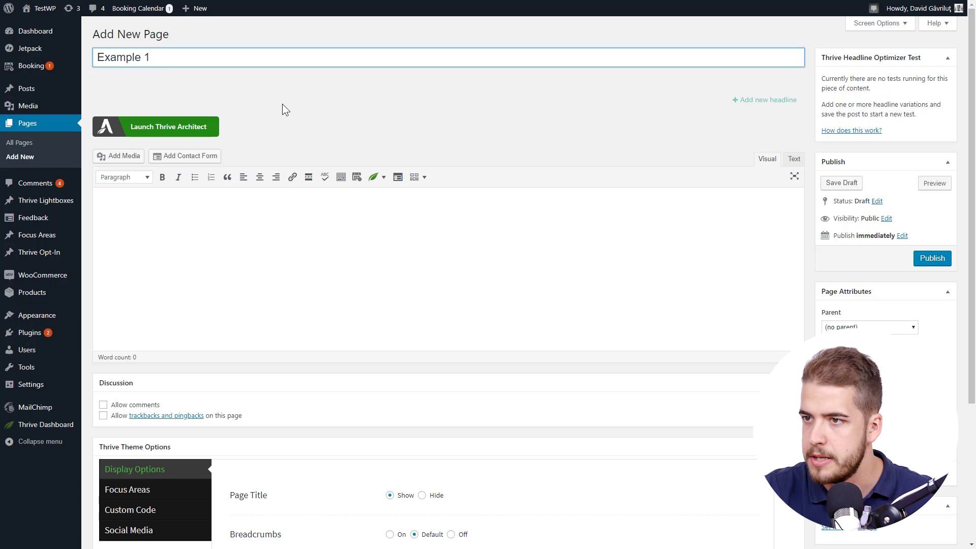
left_click(283, 103)
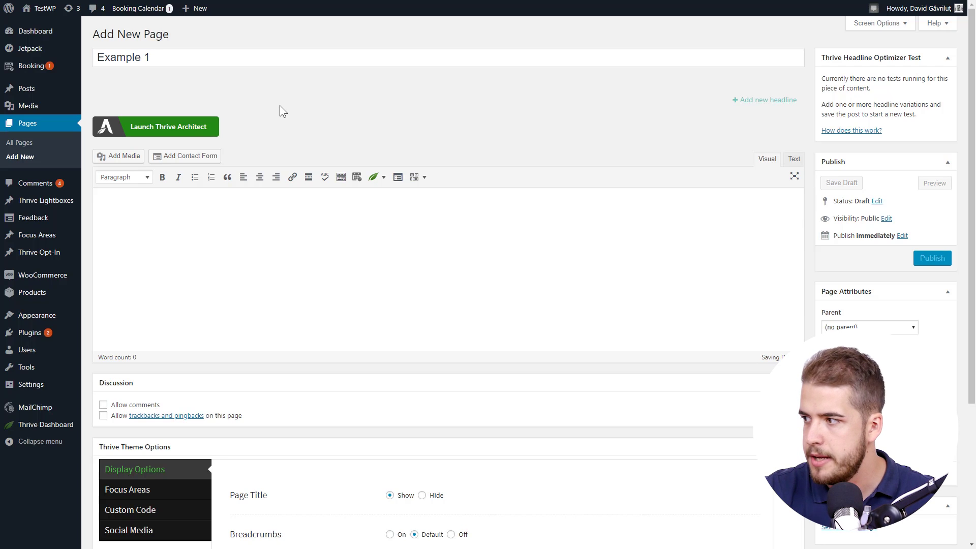
left_click(934, 259)
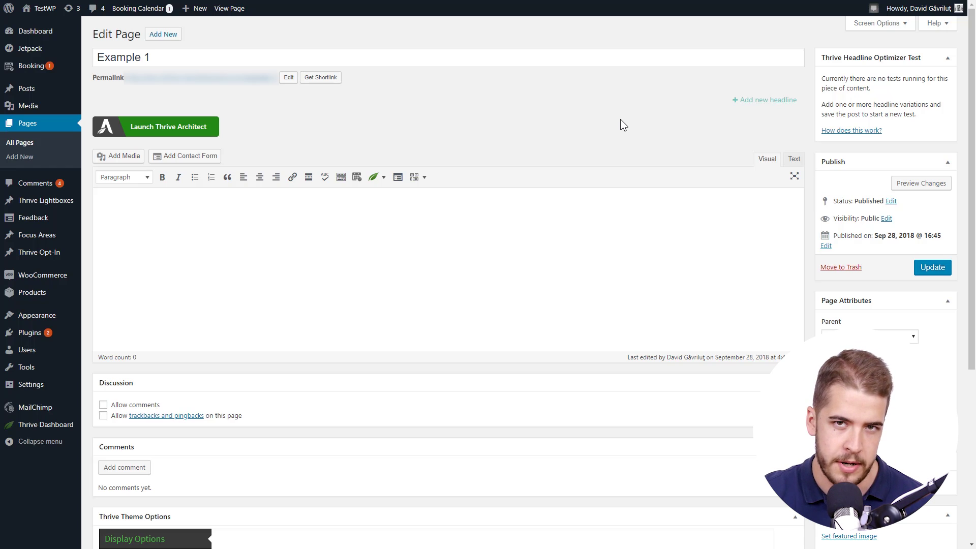
- Launch Thrive Architect on Example 1 and place a Pricing Table below the 30-day guarantee section
left_click(176, 132)
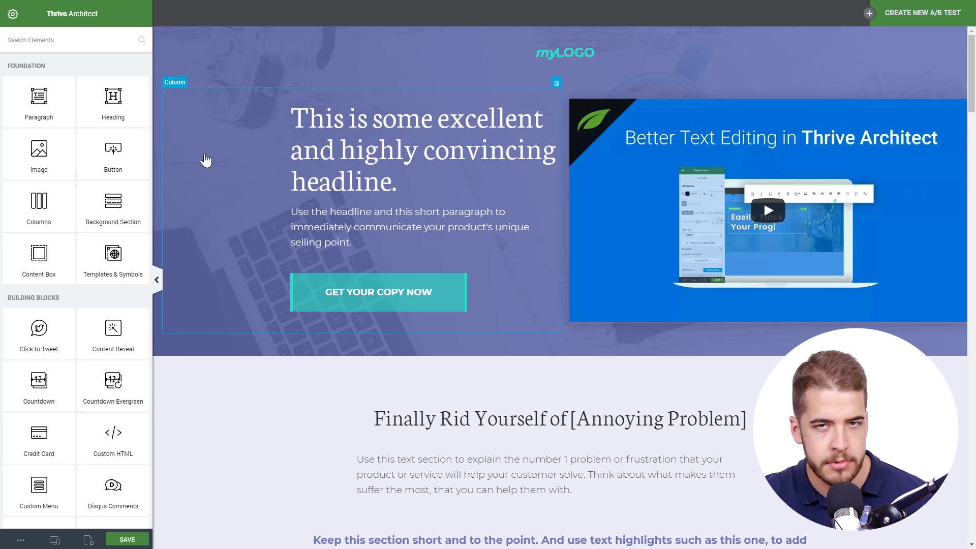
scroll(207, 162, "down", 15)
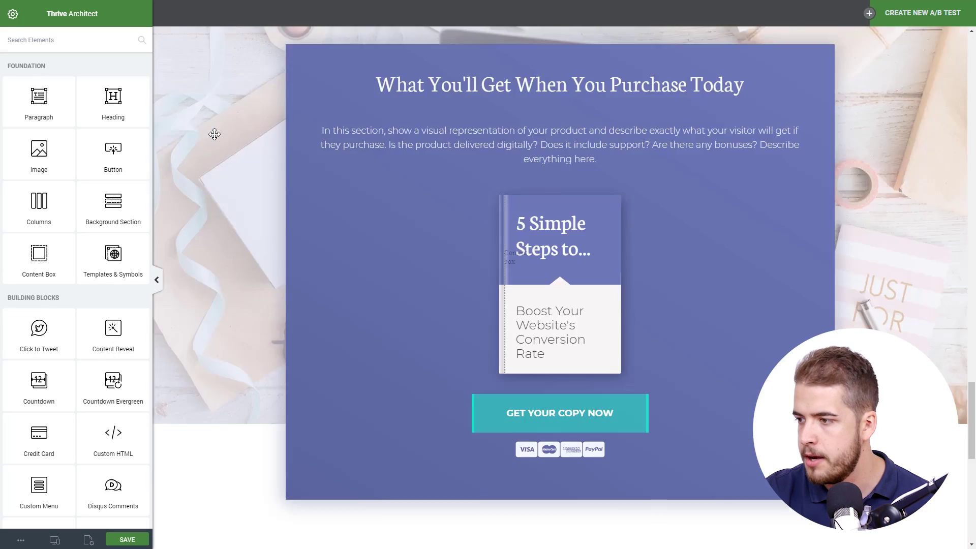
scroll(216, 127, "down", 5)
scroll(59, 183, "down", 10)
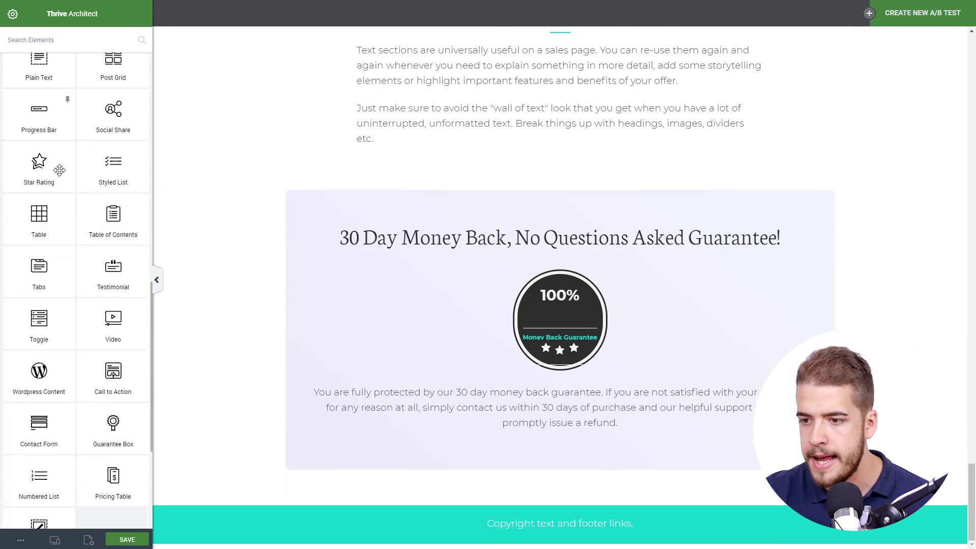
scroll(59, 170, "down", 4)
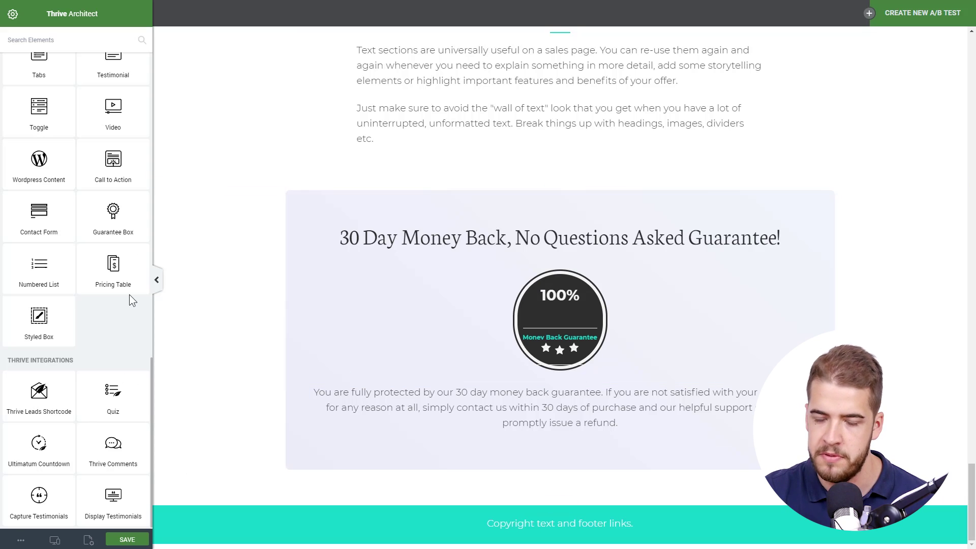
left_click_drag(122, 285, 510, 461)
scroll(285, 356, "down", 5)
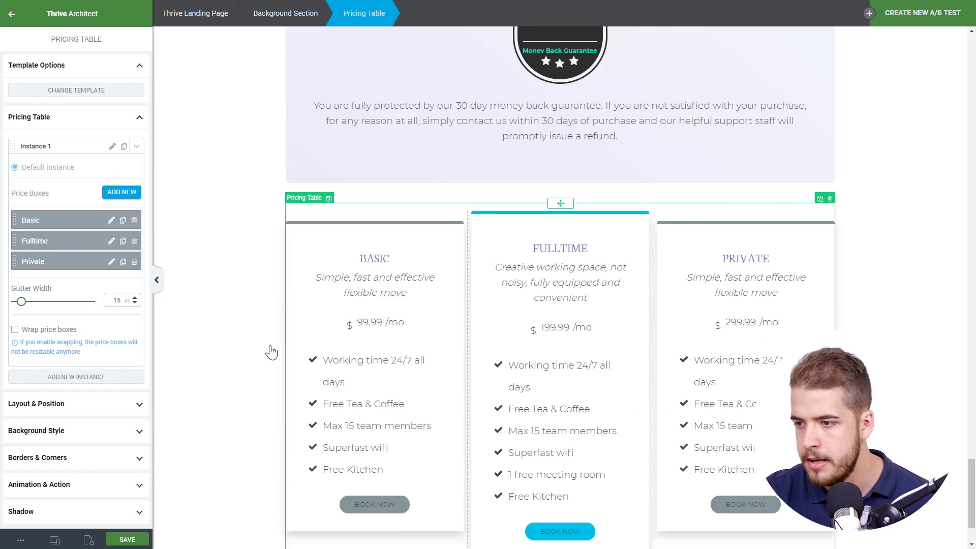
scroll(270, 351, "down", 2)
- Apply the 'I can't believe it's not PS 3-Column with toggle' template to the pricing table
left_click(56, 91)
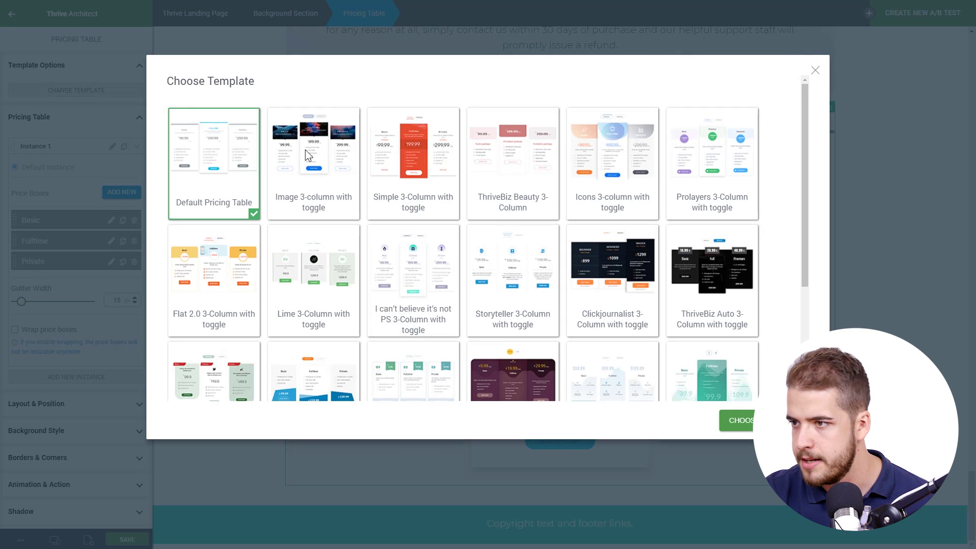
scroll(501, 191, "down", 3)
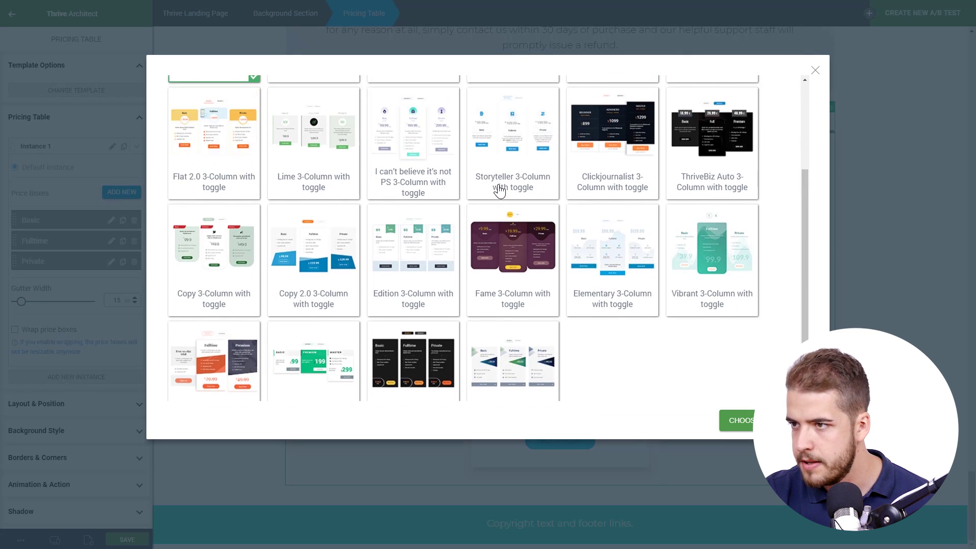
scroll(499, 191, "up", 3)
left_click(435, 276)
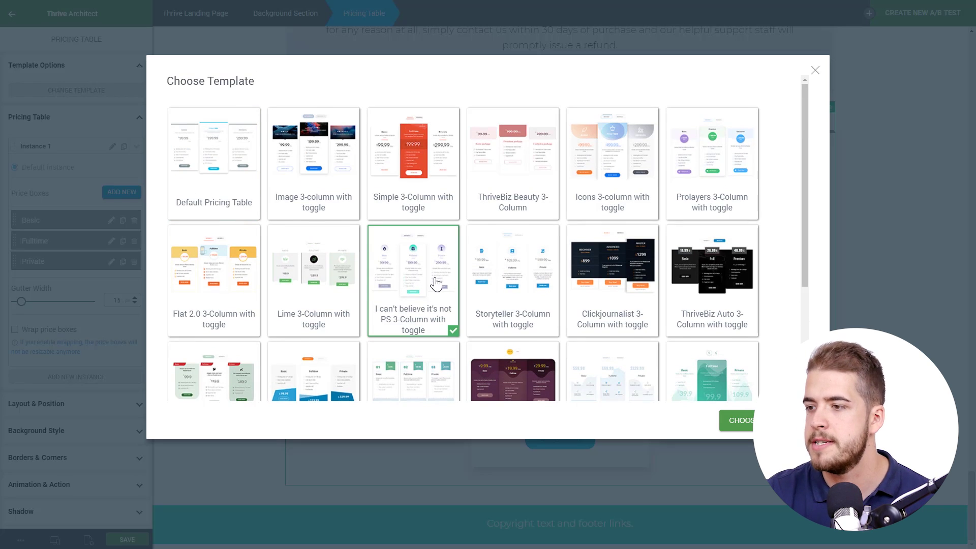
left_click(748, 420)
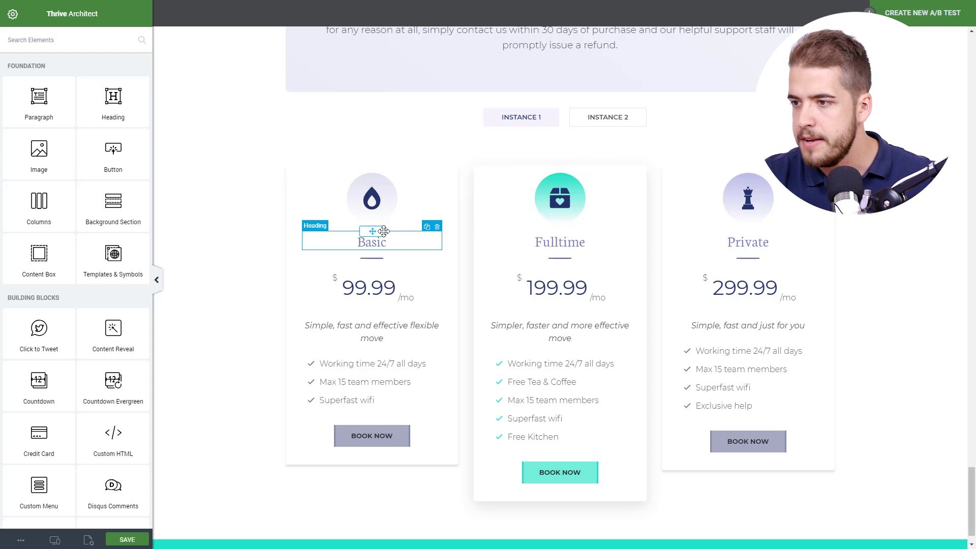
- Rename the Fulltime and Private plan headings to Premium and Unlimited
left_click(592, 242)
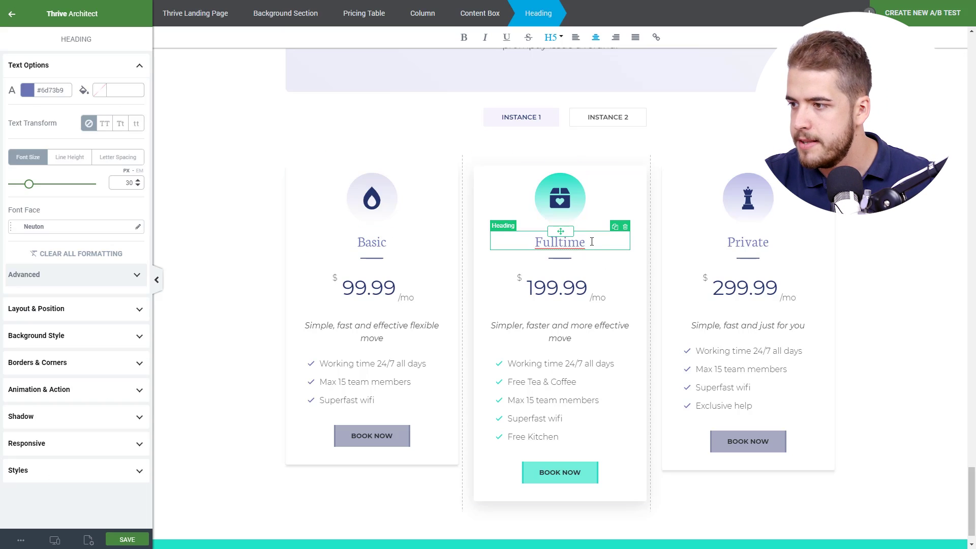
left_click_drag(592, 242, 512, 246)
type("Premium")
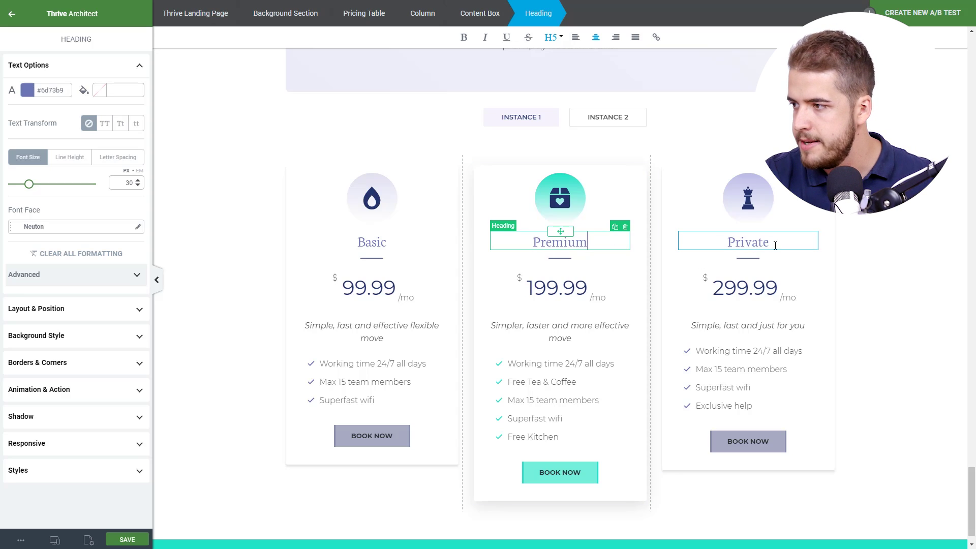
left_click(726, 245)
double_click(726, 246)
type("Unlimited")
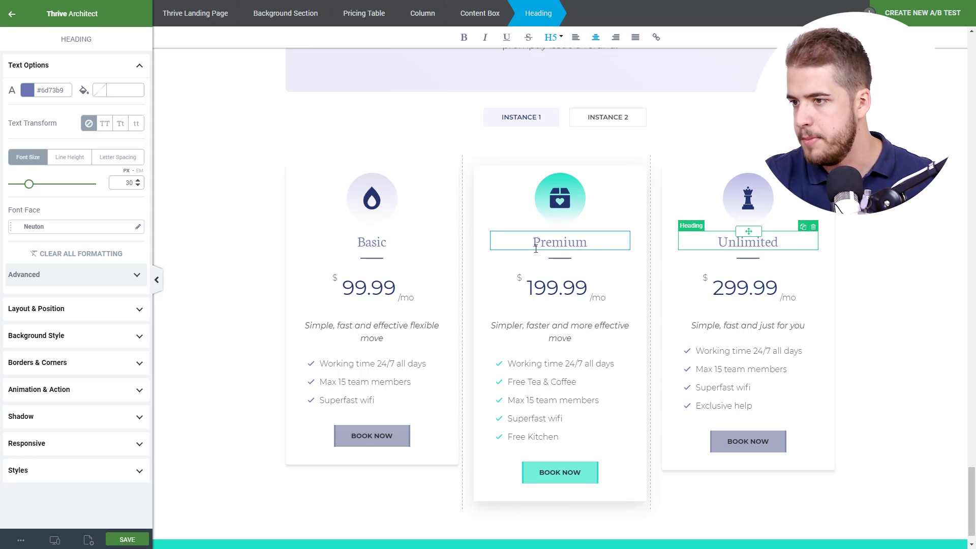
left_click(217, 260)
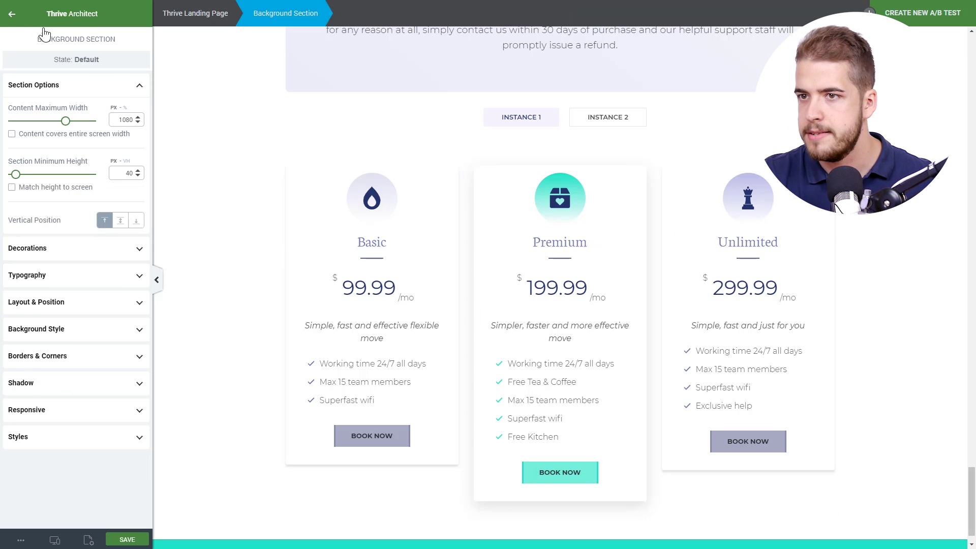
left_click(9, 18)
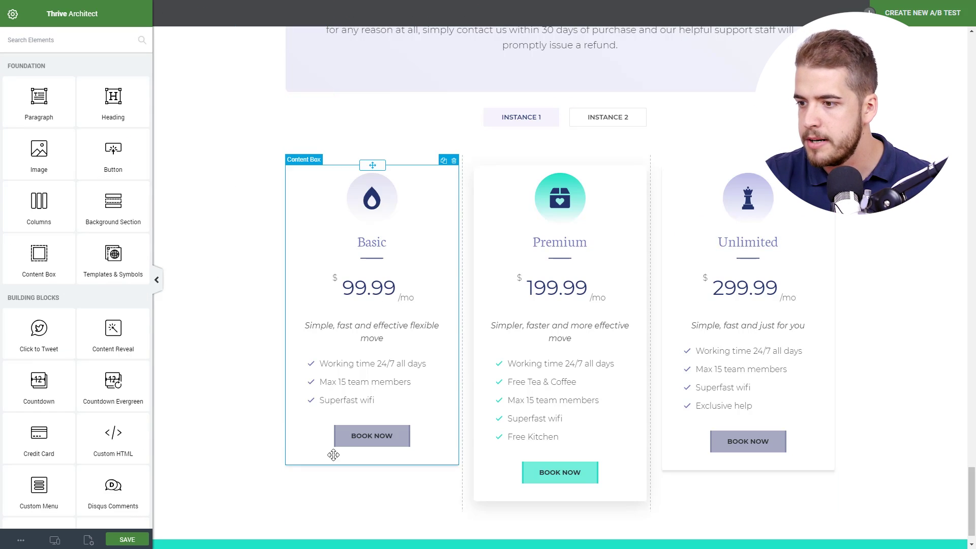
- Set the Basic Book Now button's link to the site URL plus cart/?add-to-cart=1510 and copy it
left_click(344, 442)
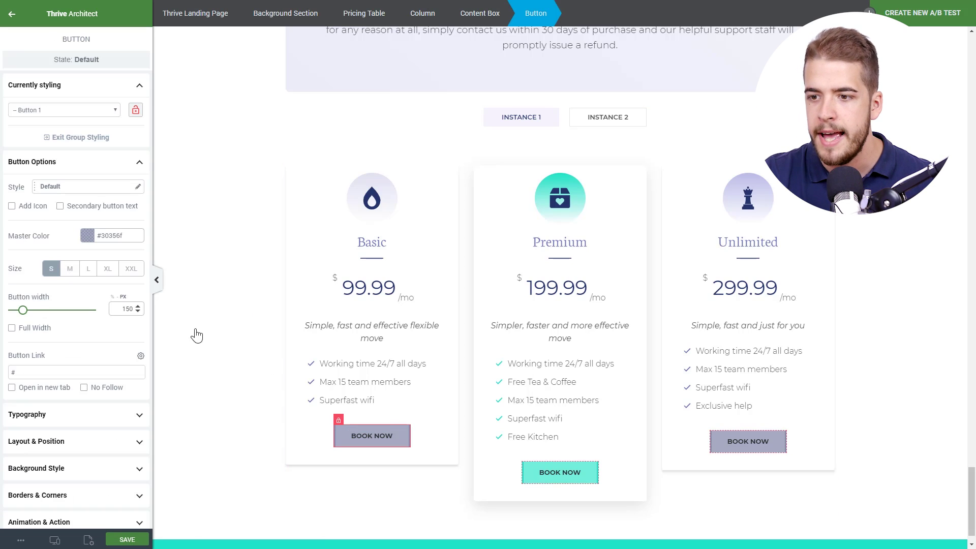
left_click(71, 374)
key("BackSpace")
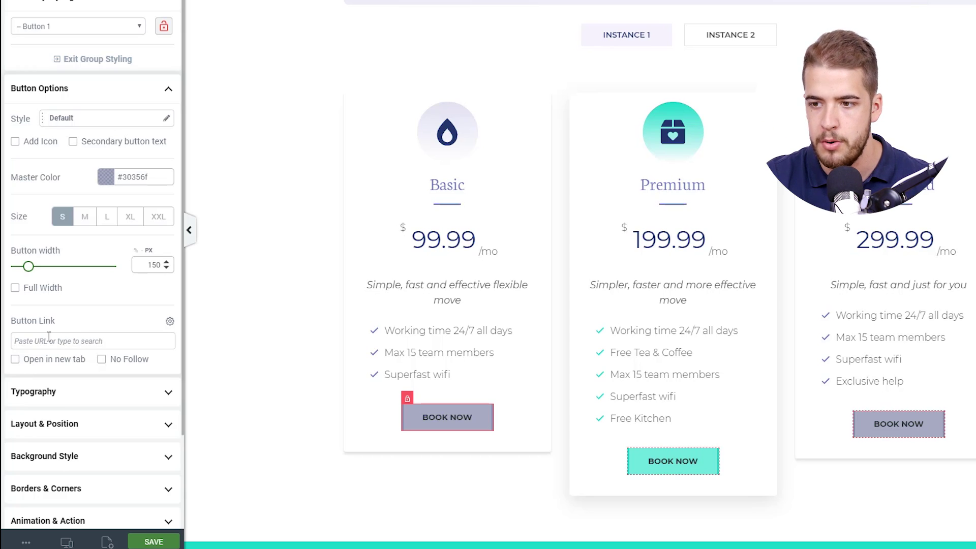
left_click(53, 338)
key("ctrl+v")
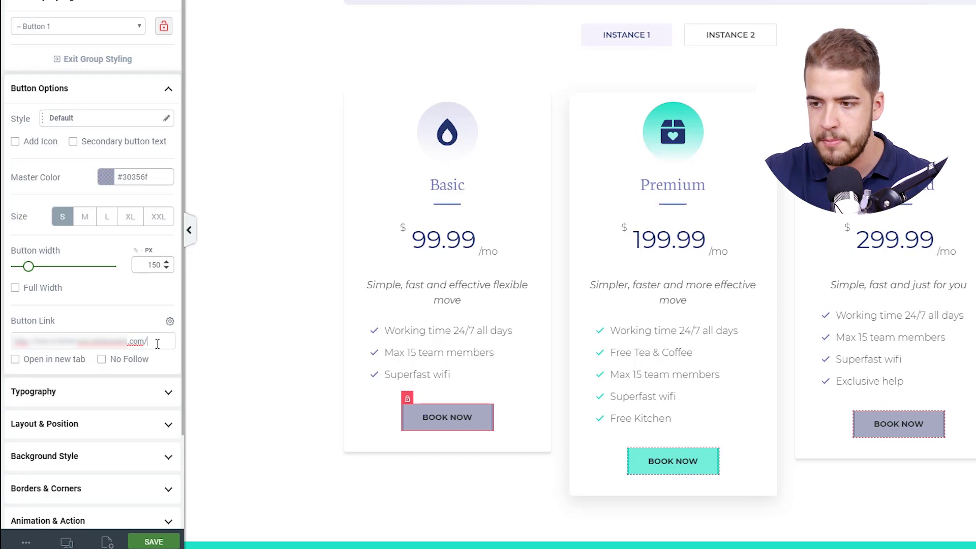
type("cart/")
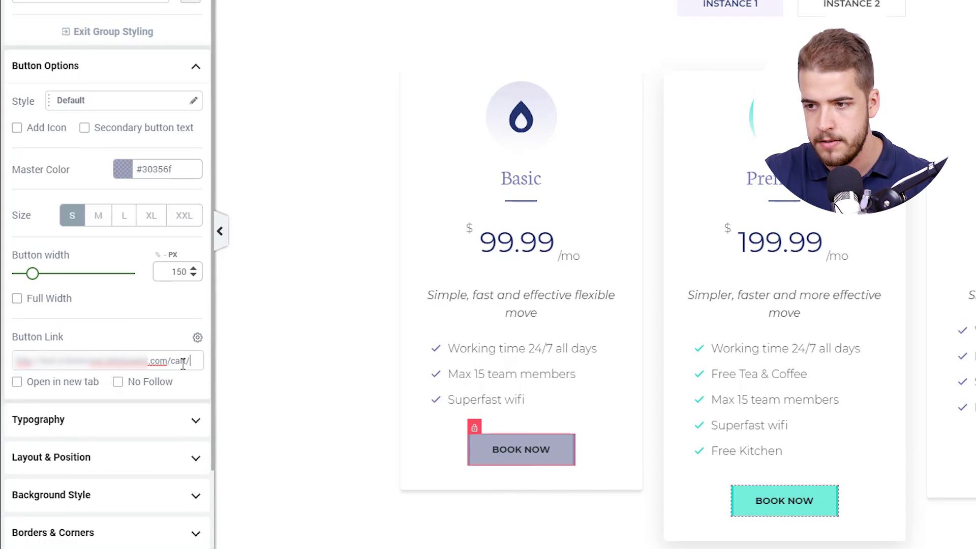
type("?a")
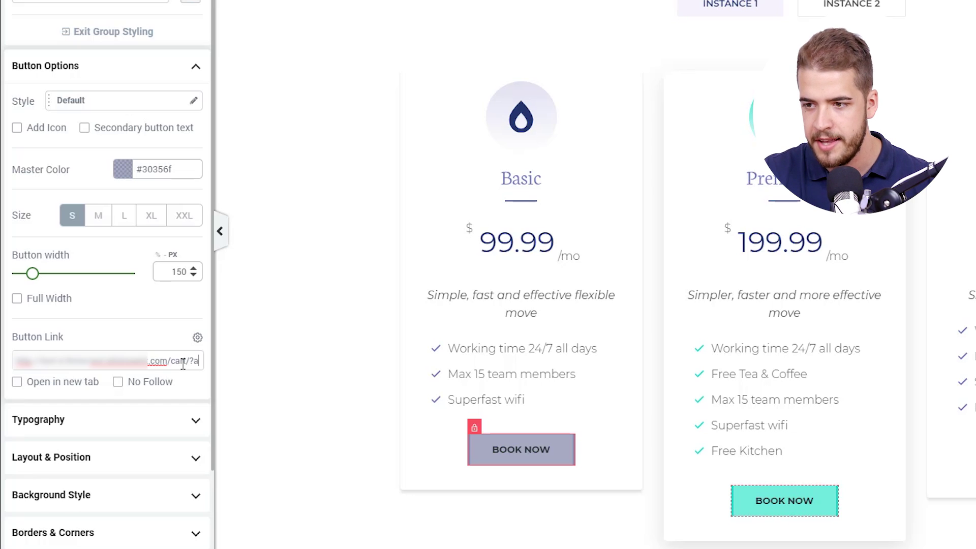
type("dd-to-")
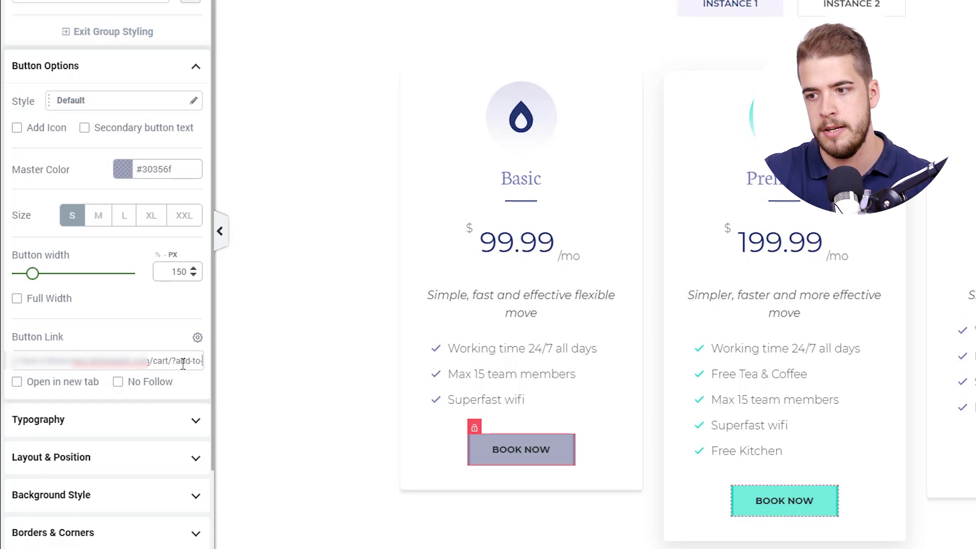
type("cart=")
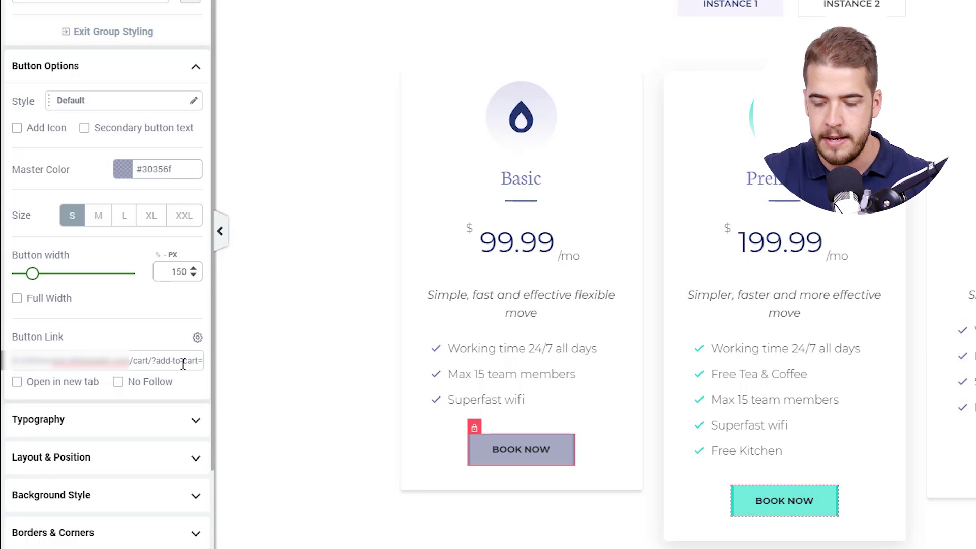
type("1510")
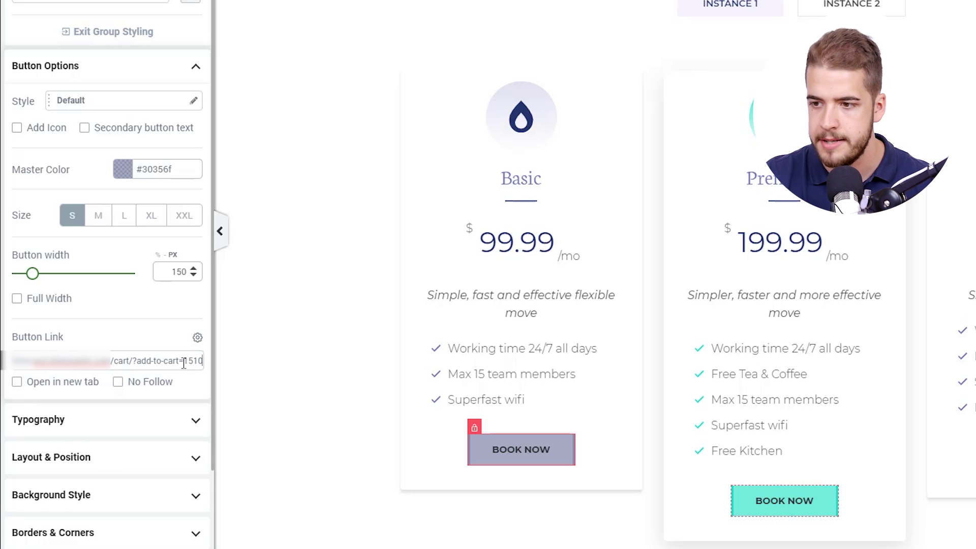
triple_click(183, 362)
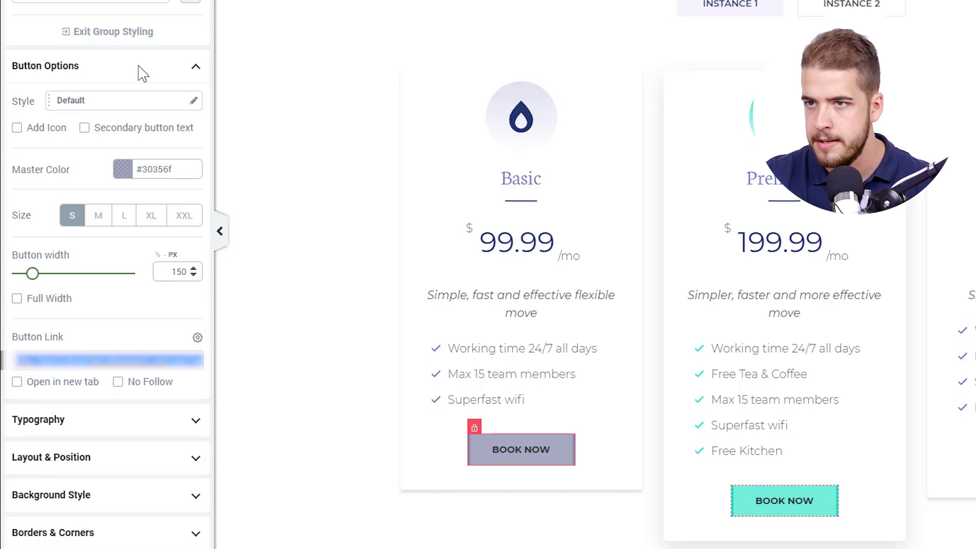
key("Escape")
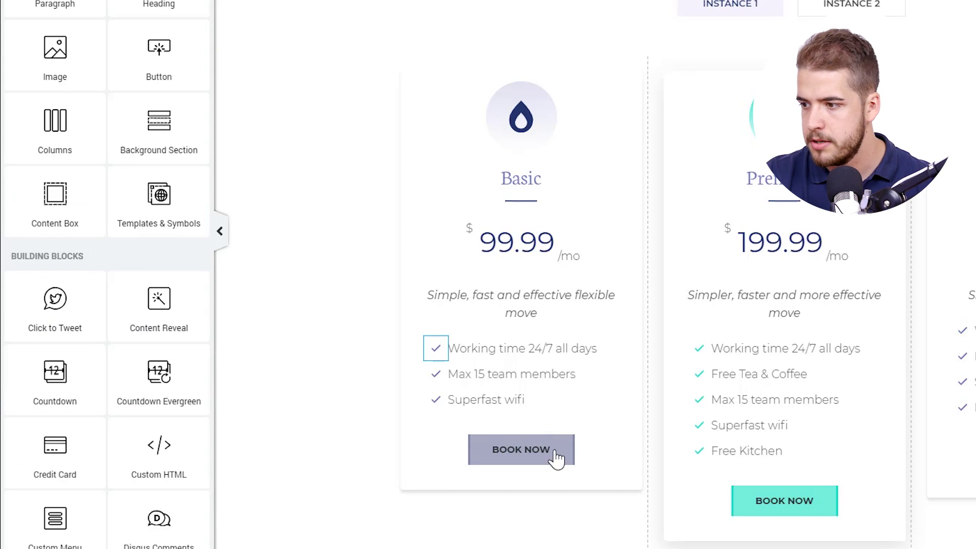
- Paste the copied cart link into the Premium and Unlimited buttons, ending with IDs 1509 and 1490
left_click(739, 507)
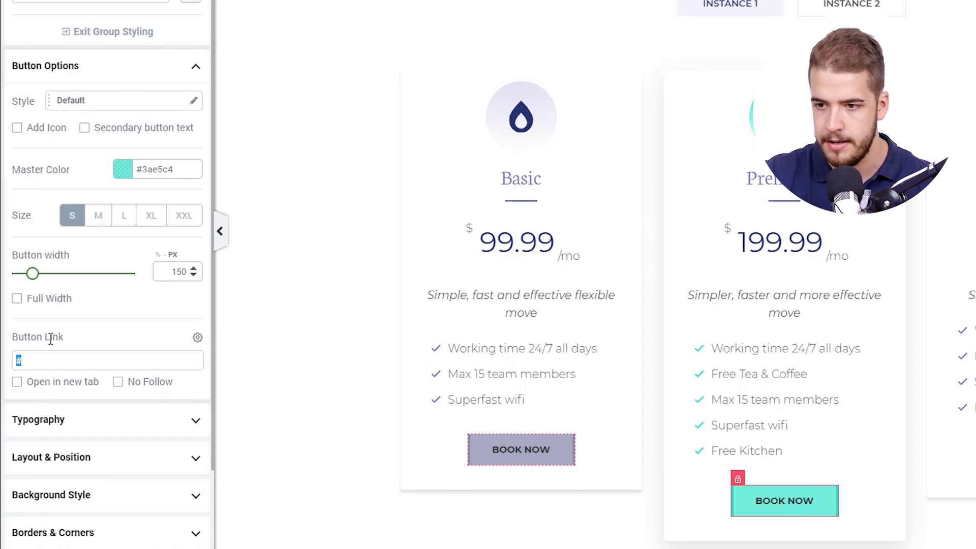
key("BackSpace")
key("ctrl+v")
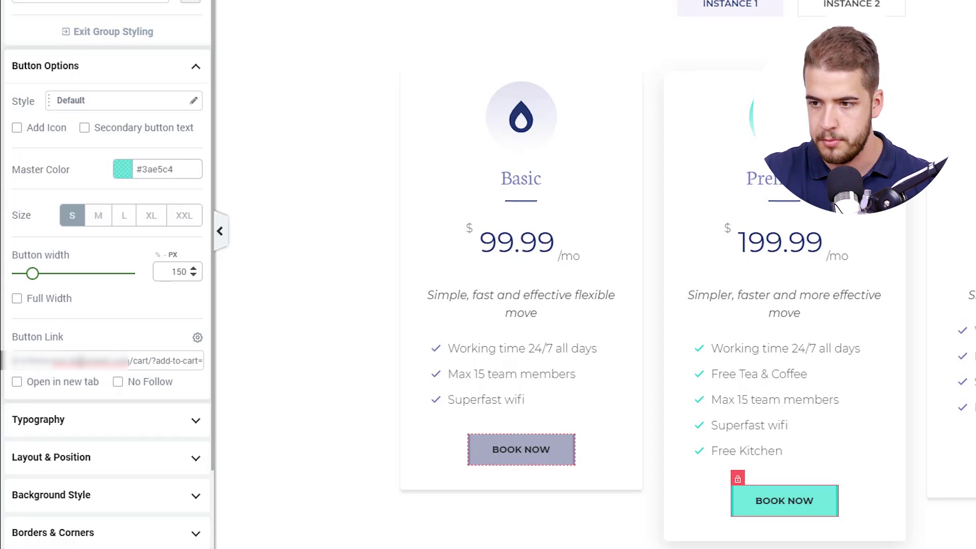
type("1509")
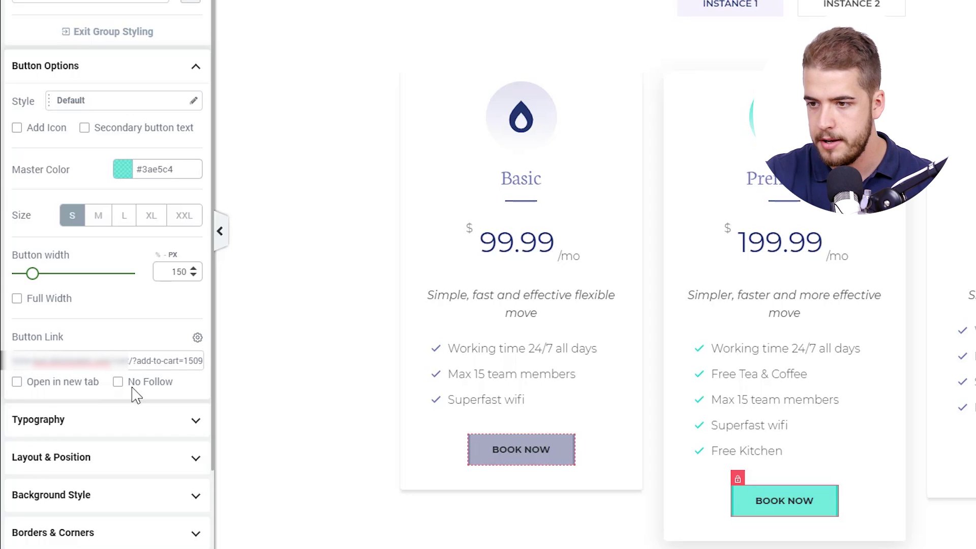
left_click(322, 521)
left_click(975, 473)
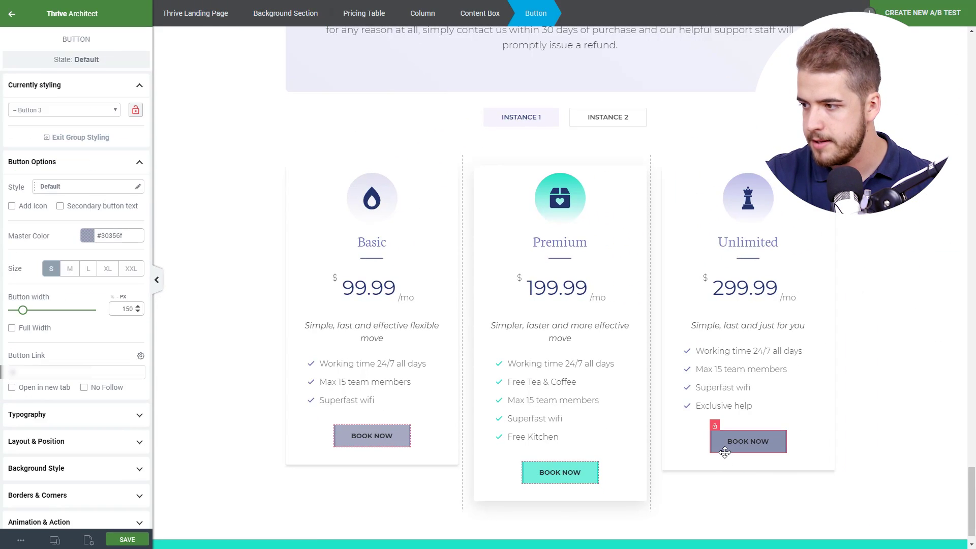
left_click(17, 369)
key("ctrl+v")
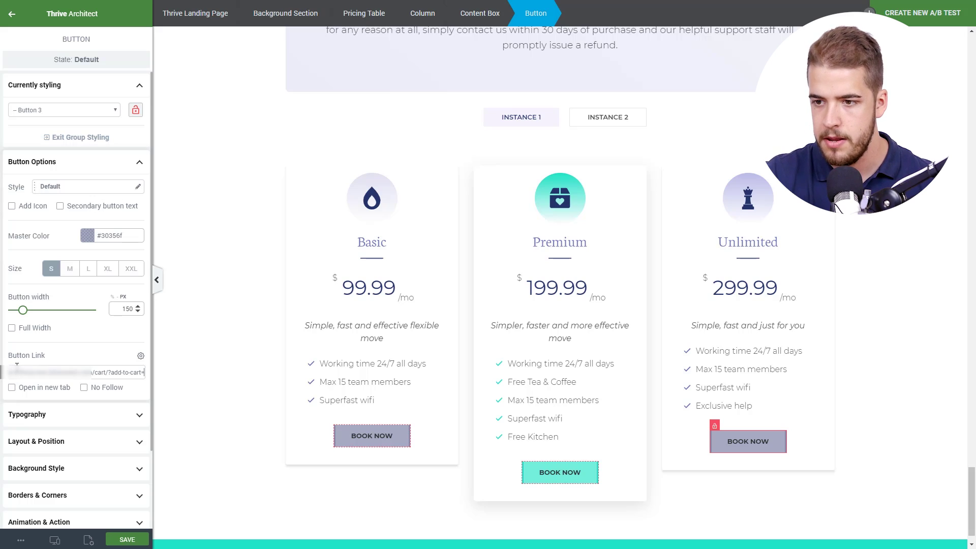
type("1490")
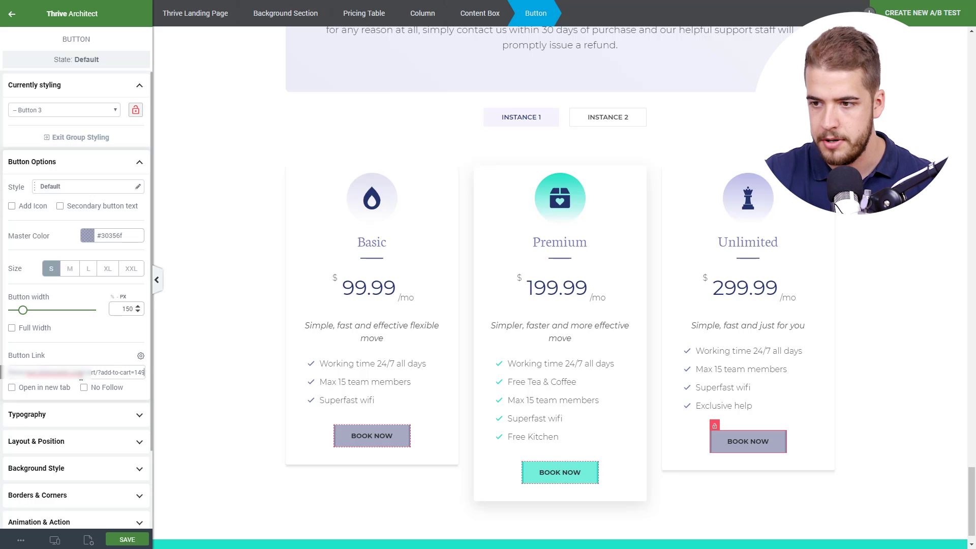
left_click(211, 490)
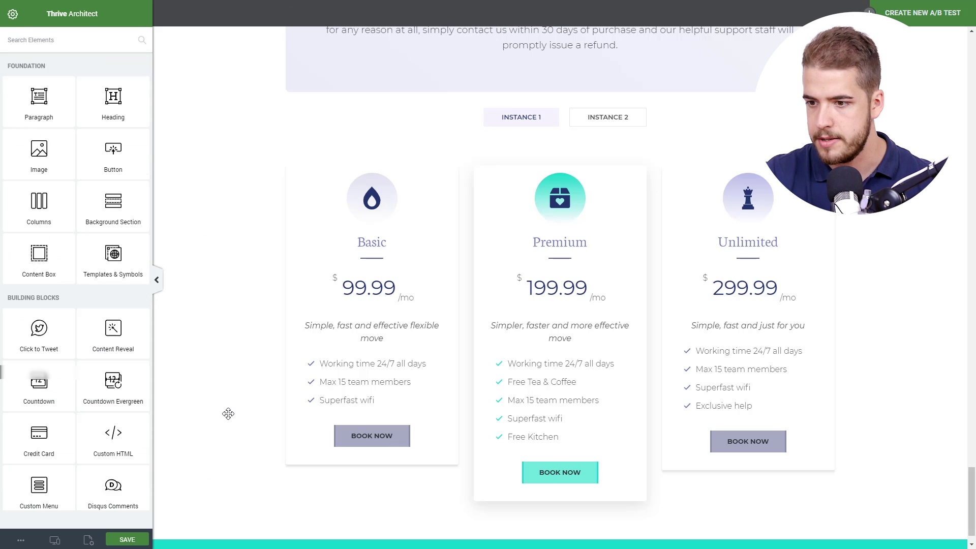
- Save the Example 1 page and open its live preview
left_click(135, 541)
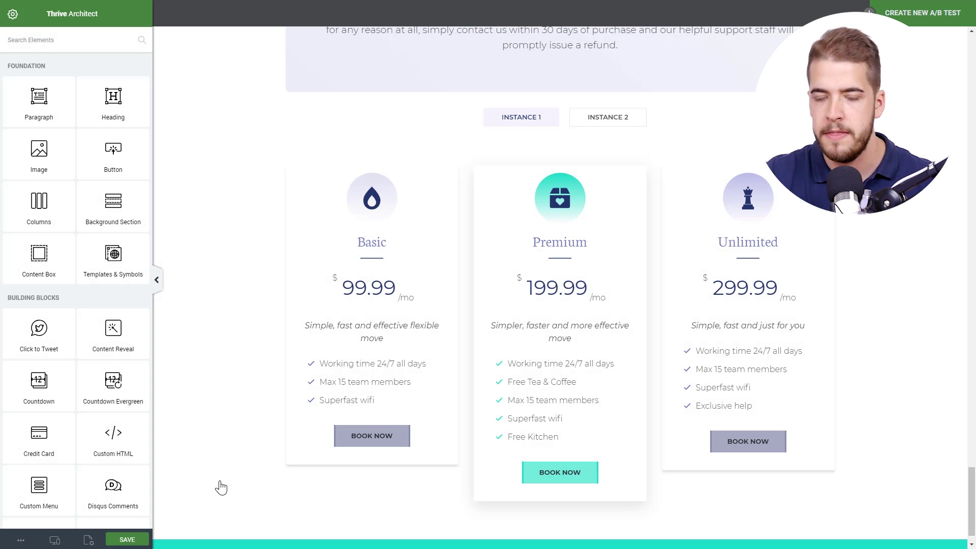
left_click(20, 541)
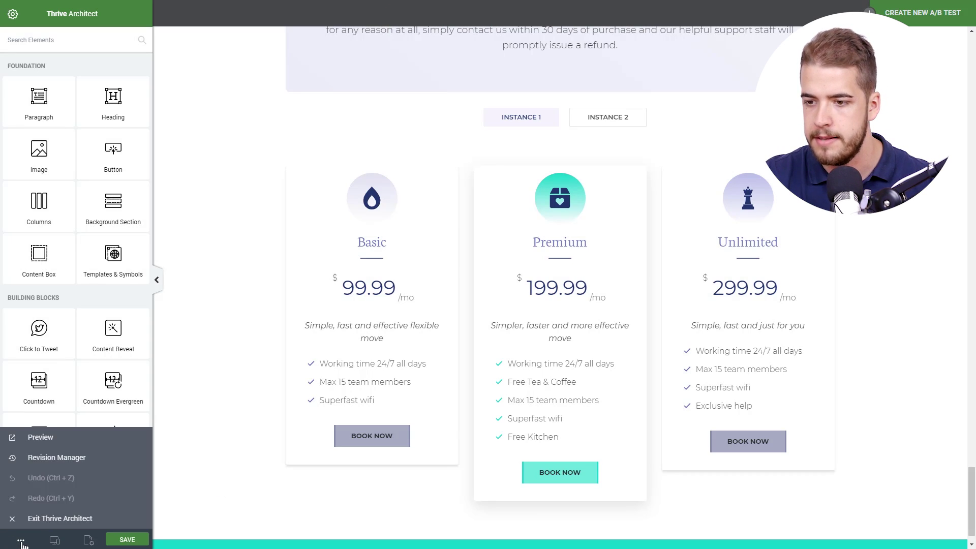
left_click(42, 439)
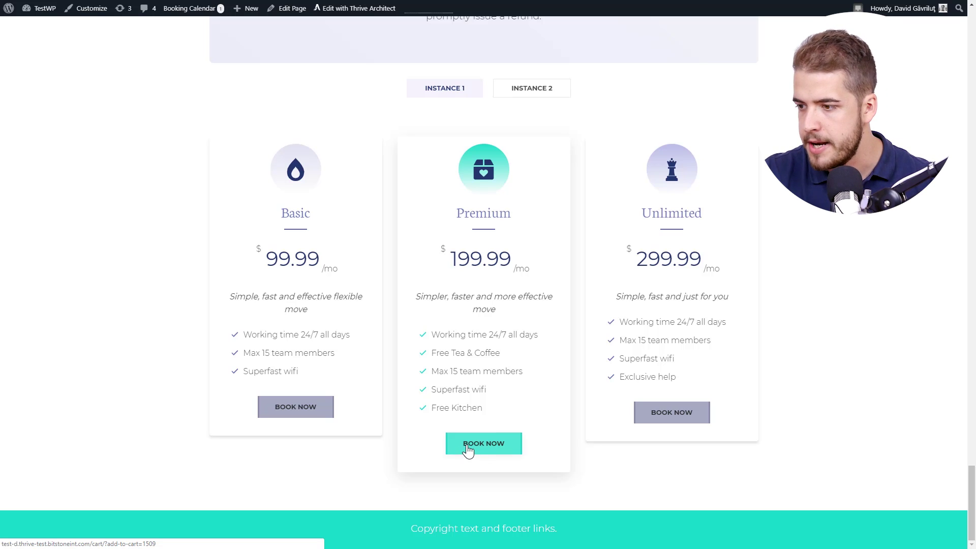
- Use the Premium plan's Book Now button to add Premium (199,00 lei) to the cart
left_click(467, 445)
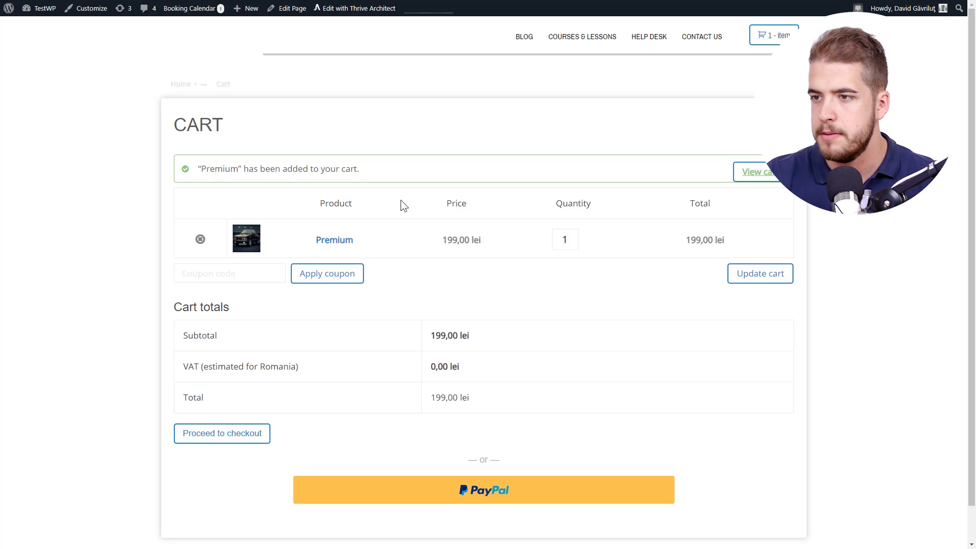